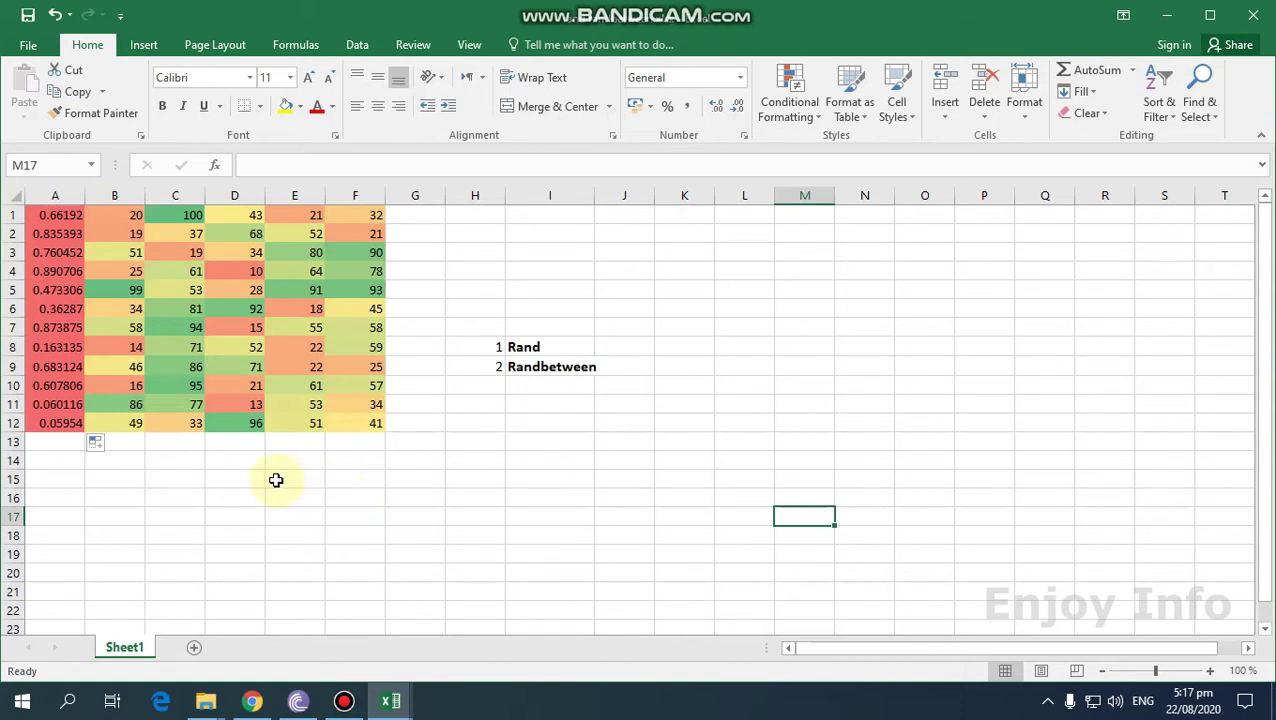
Recalculate the worksheet repeatedly to regenerate the random numbers in A1:F12.
key(F9)
key(F9)
key(F9)
key(F9)
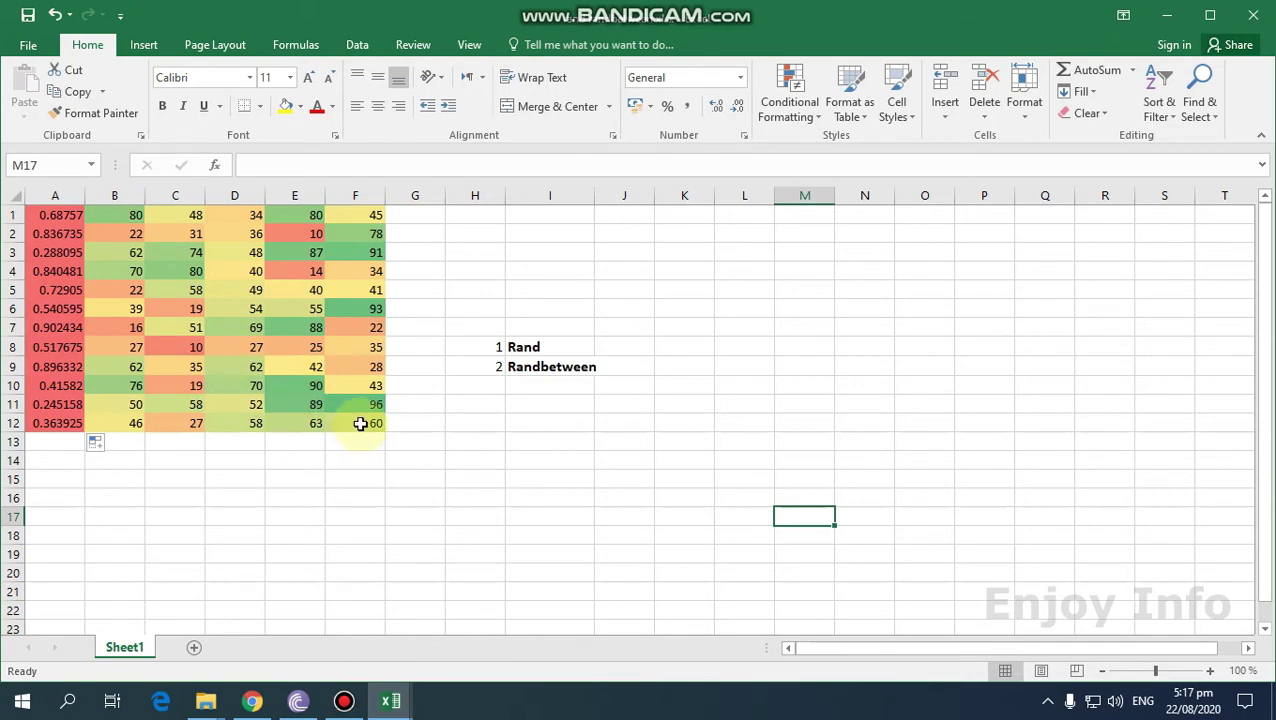
key(F9)
key(F9)
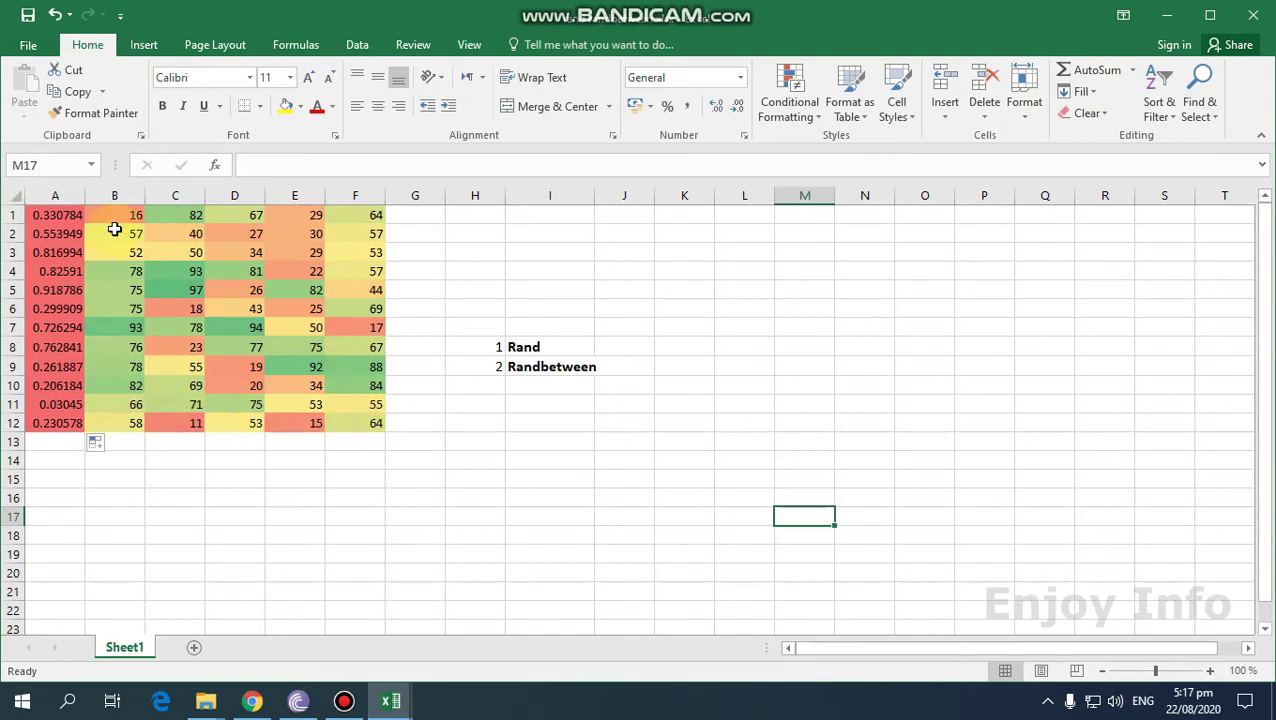
key(F9)
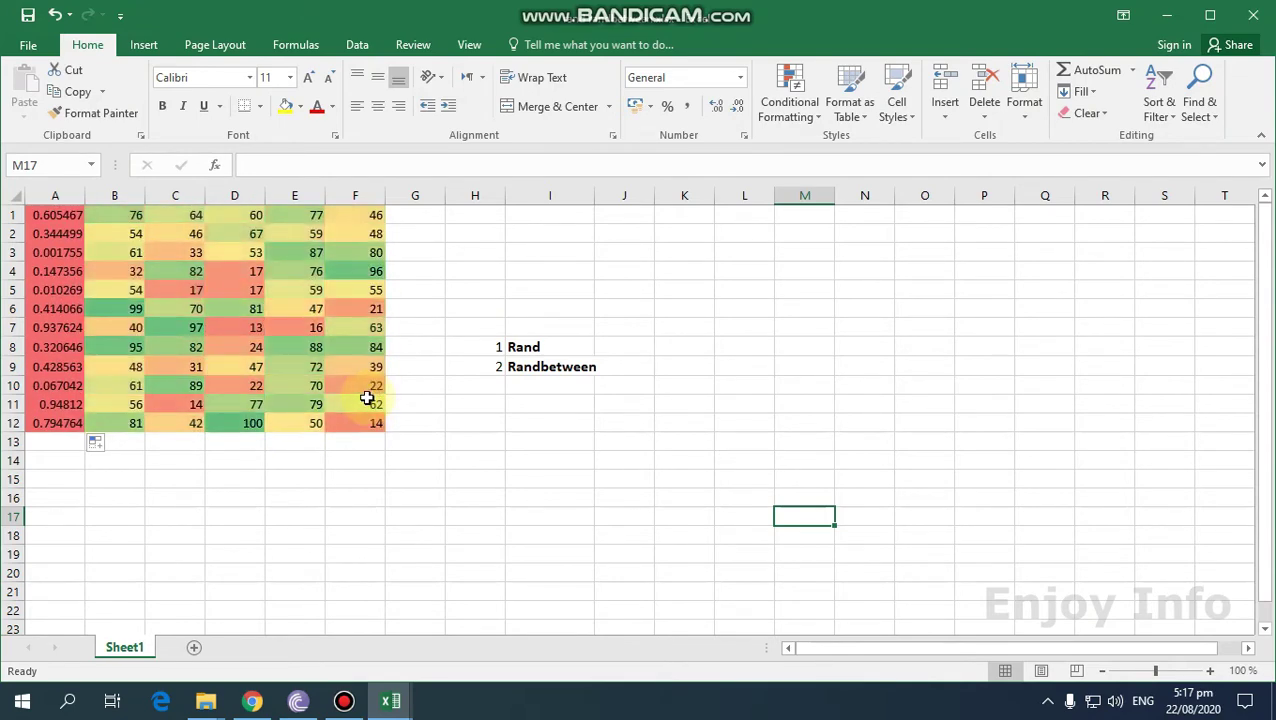
key(F9)
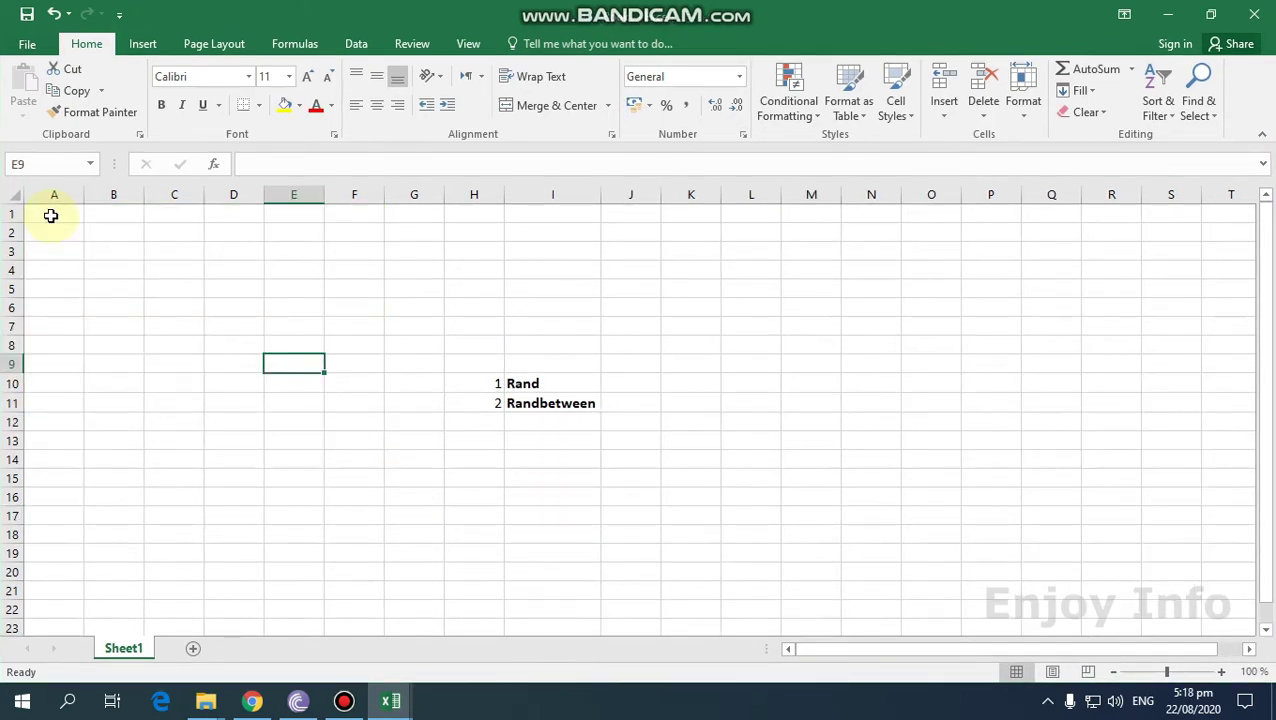
Enter the formula =RAND() in cell A1.
click(51, 216)
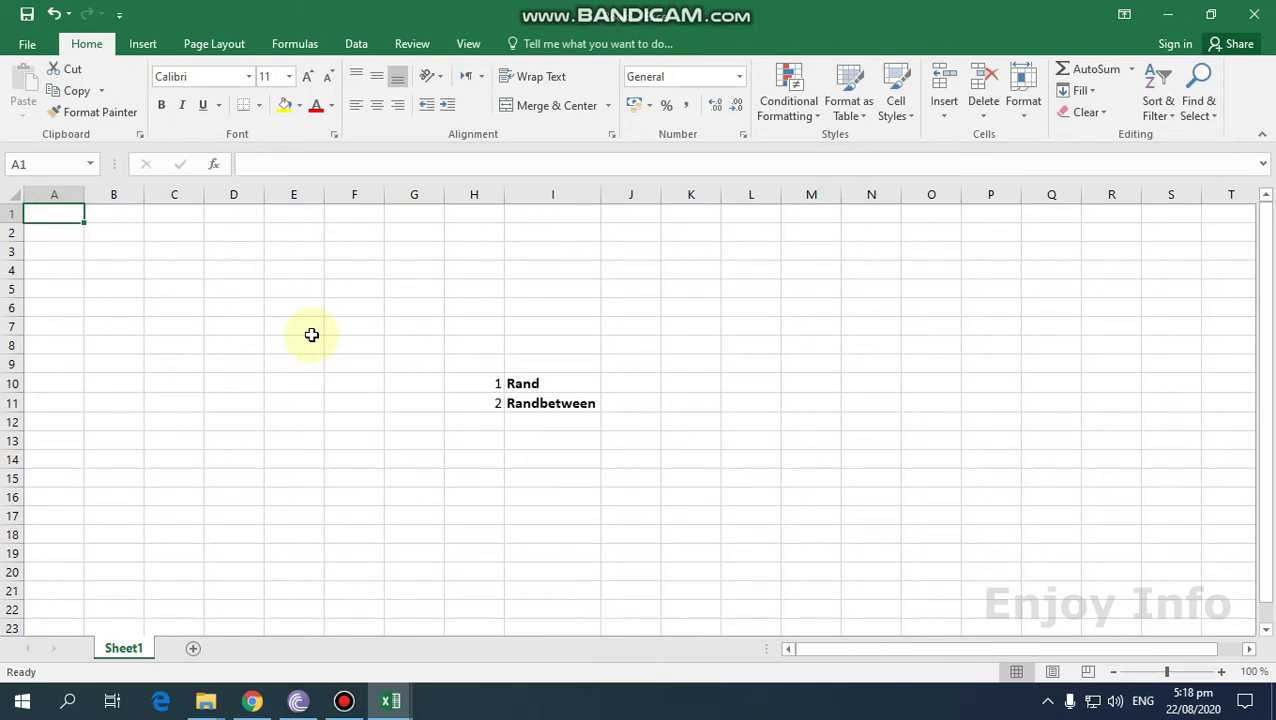
text(=)
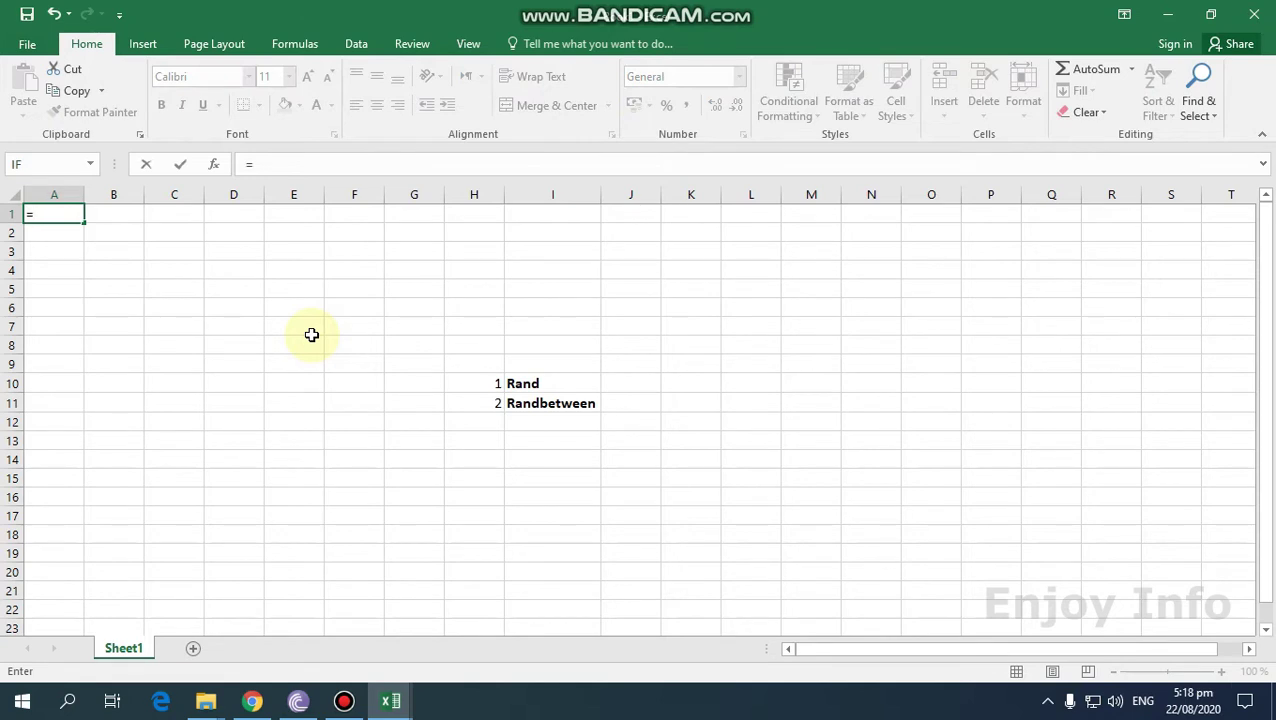
text(rand)
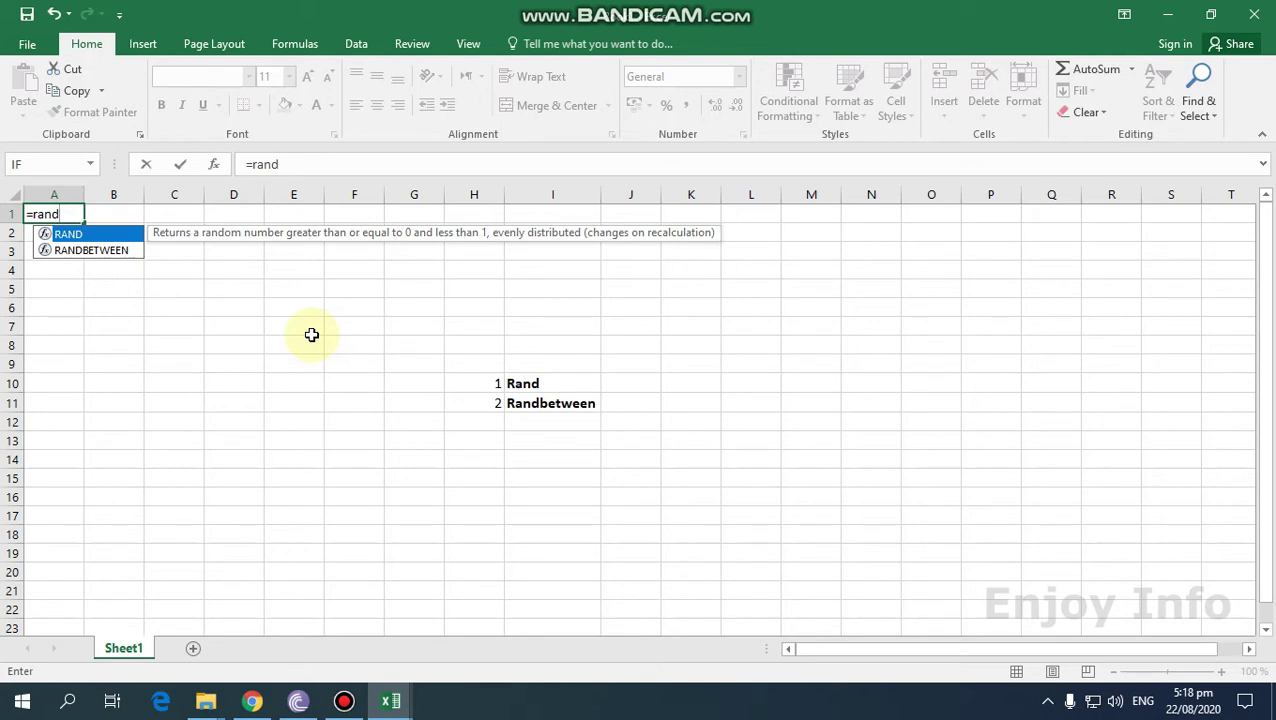
text(()
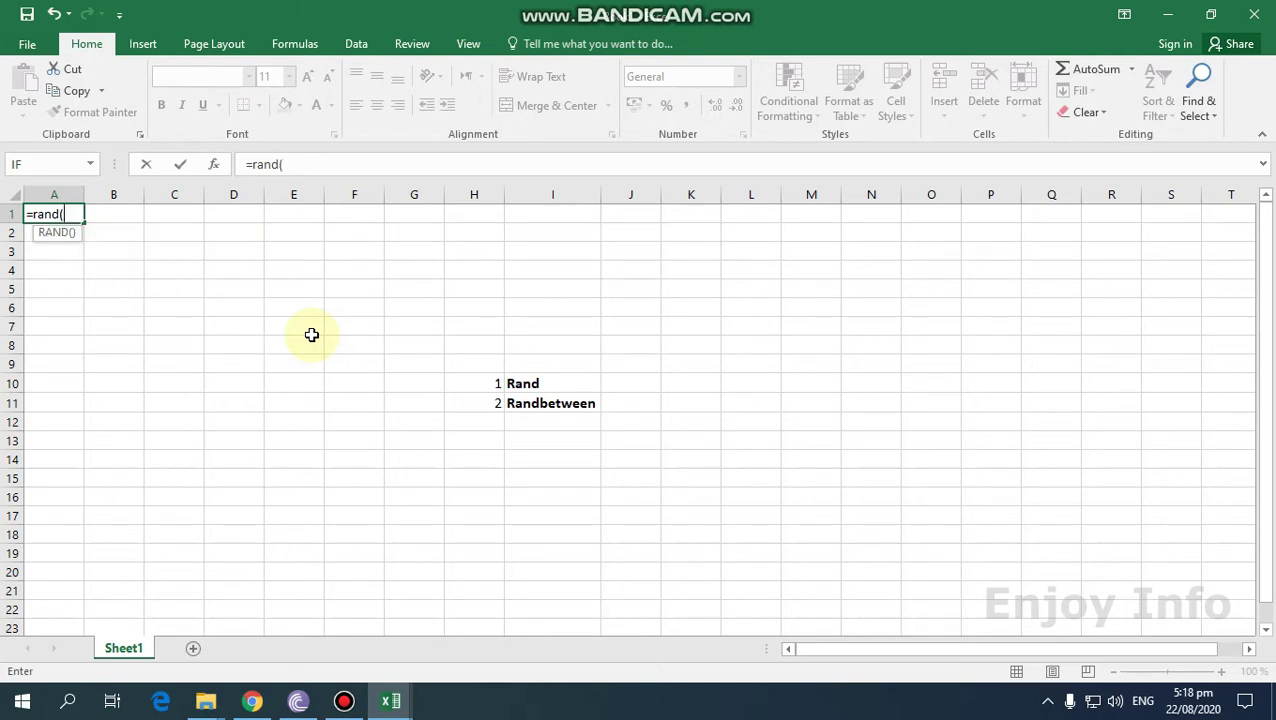
text())
key(Return)
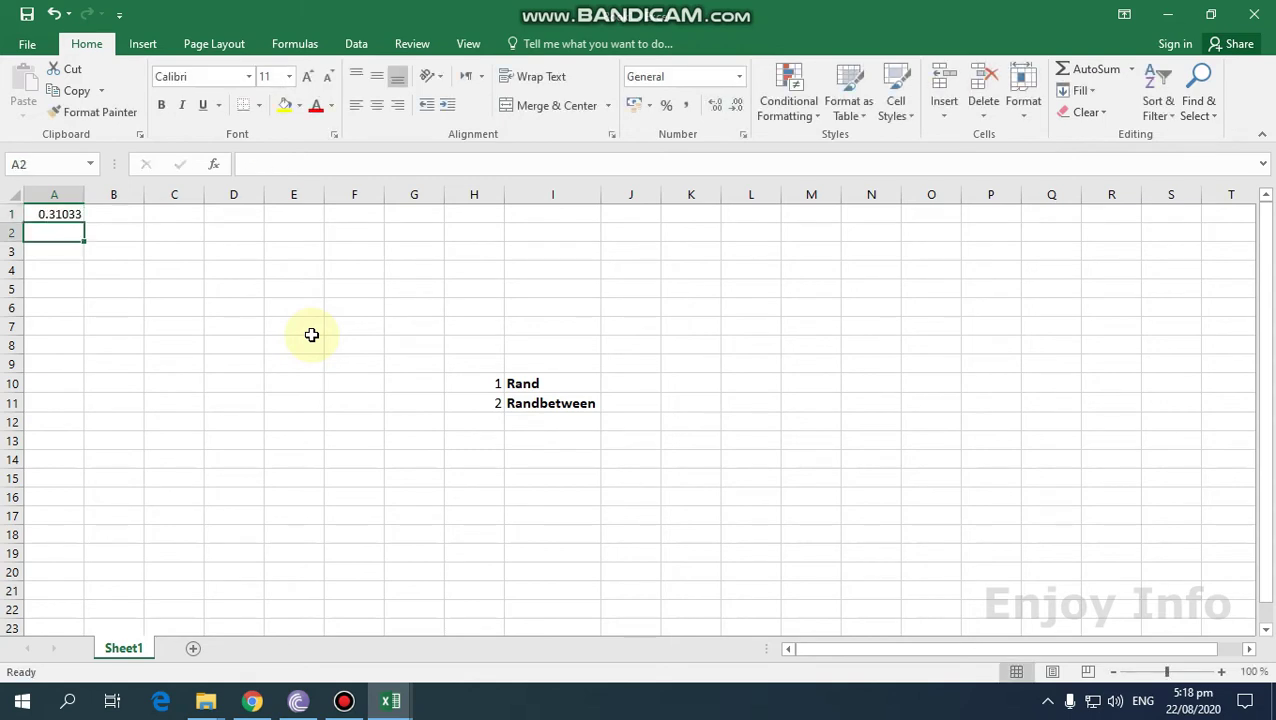
Format the random number in A1 to show four decimal places.
click(62, 215)
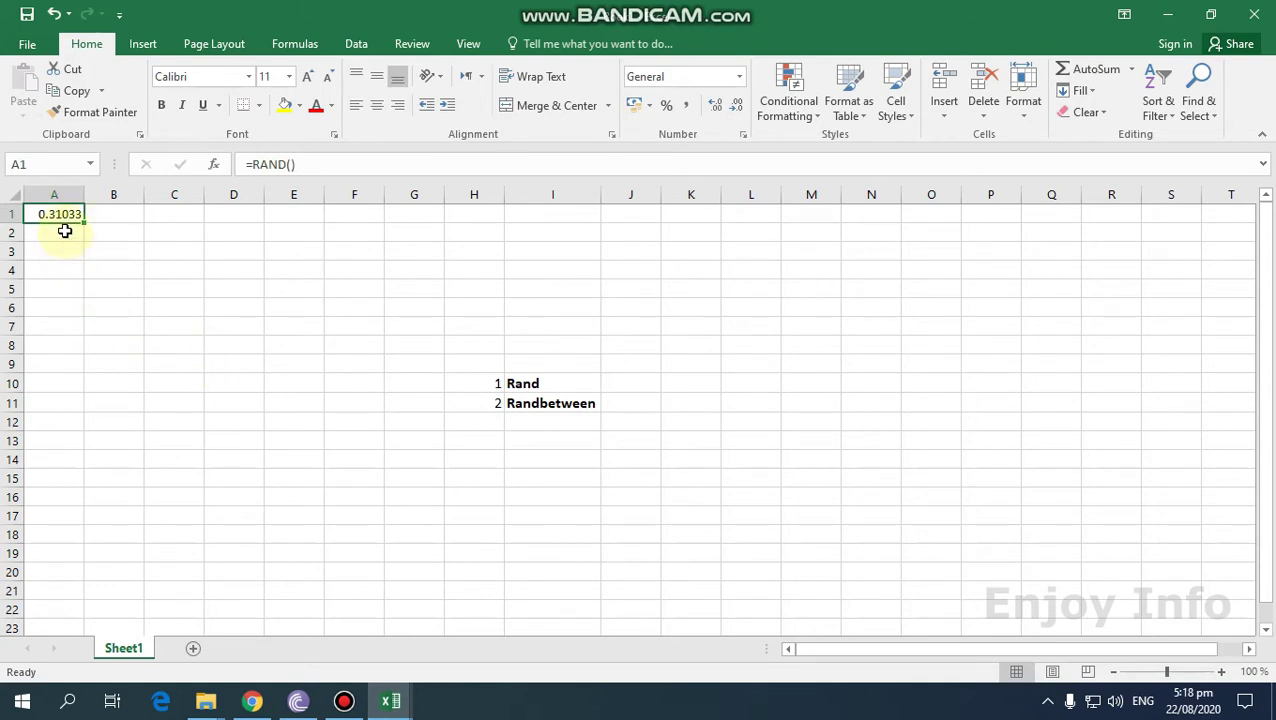
click(716, 106)
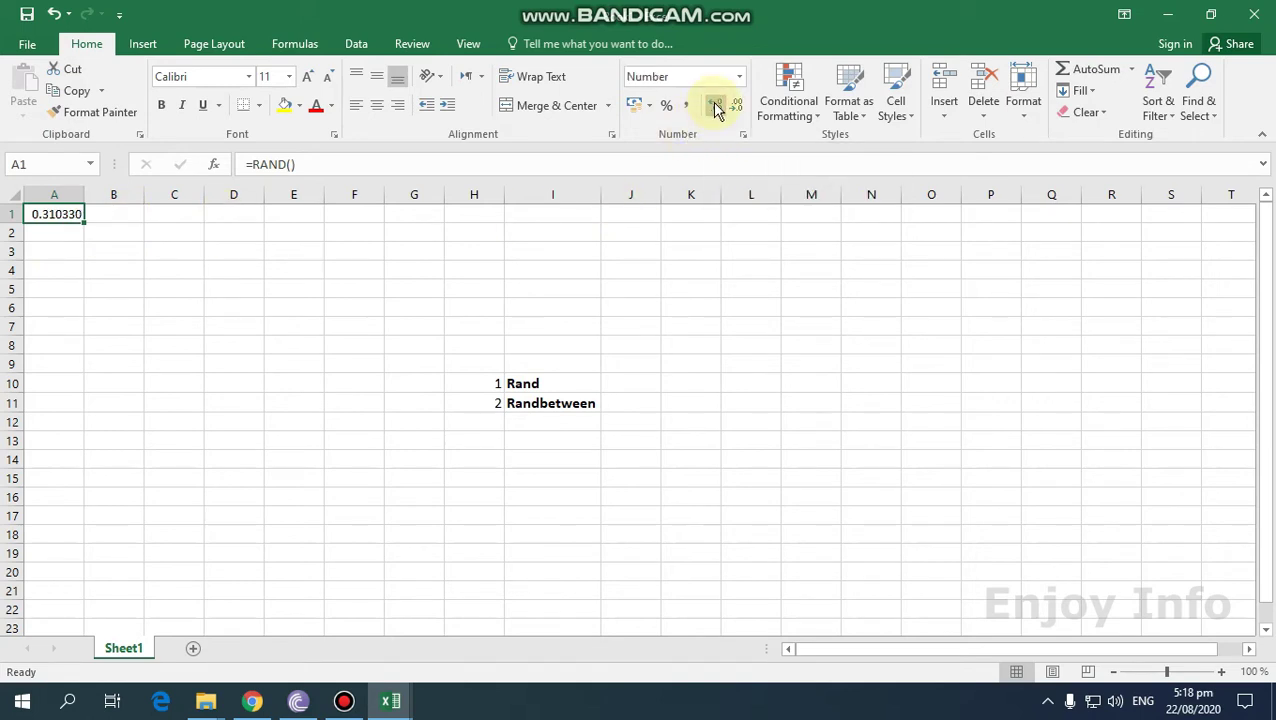
click(741, 110)
click(742, 111)
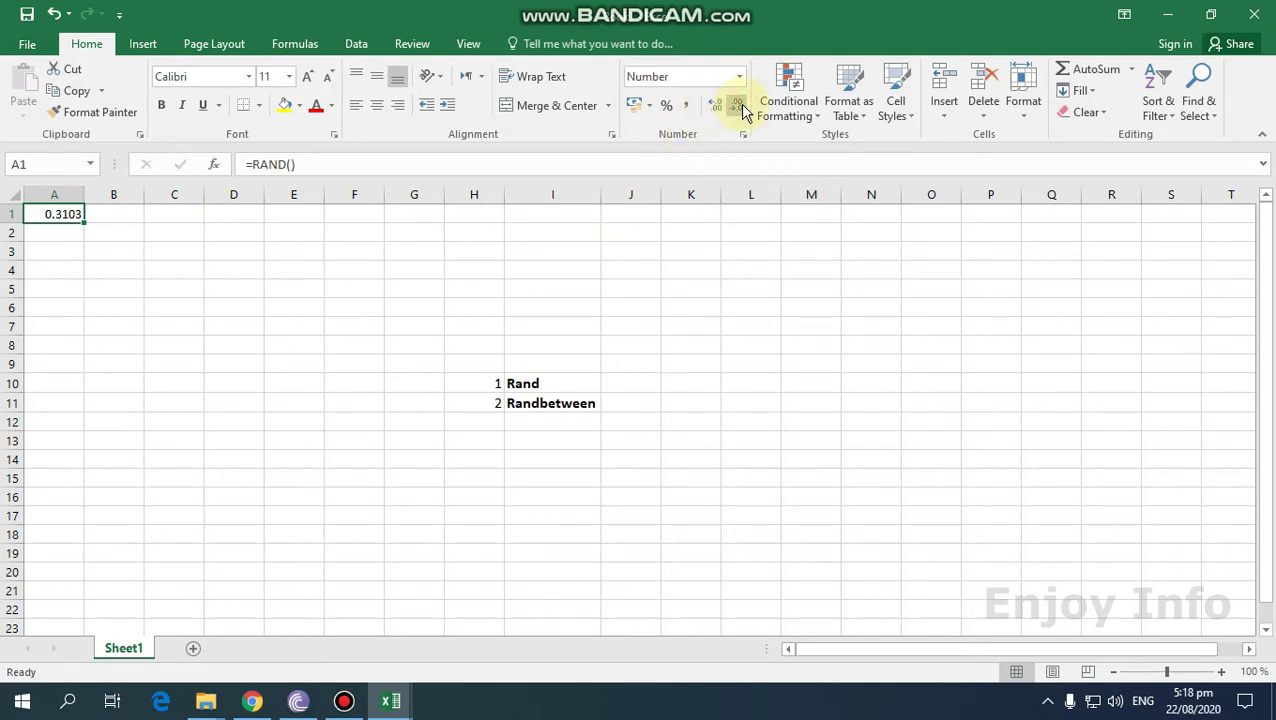
Fill the RAND formula from A1 down through A12.
click(70, 228)
click(67, 214)
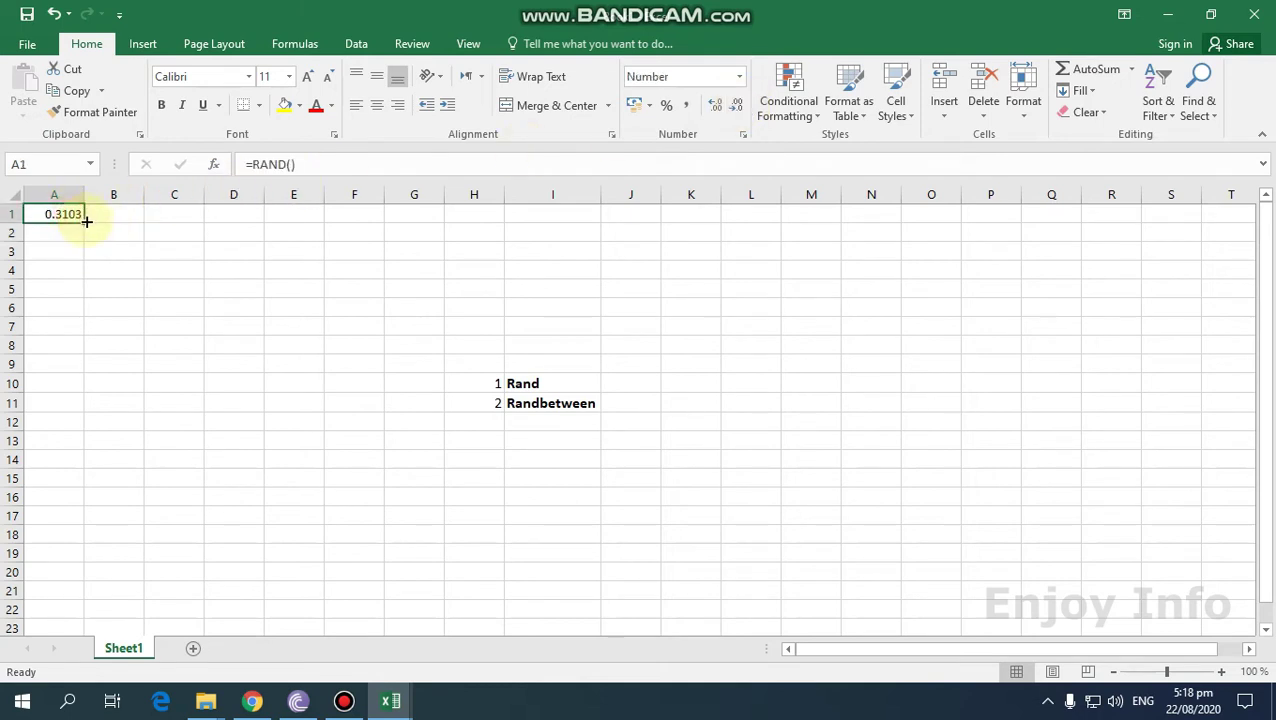
drag(86, 221, 87, 425)
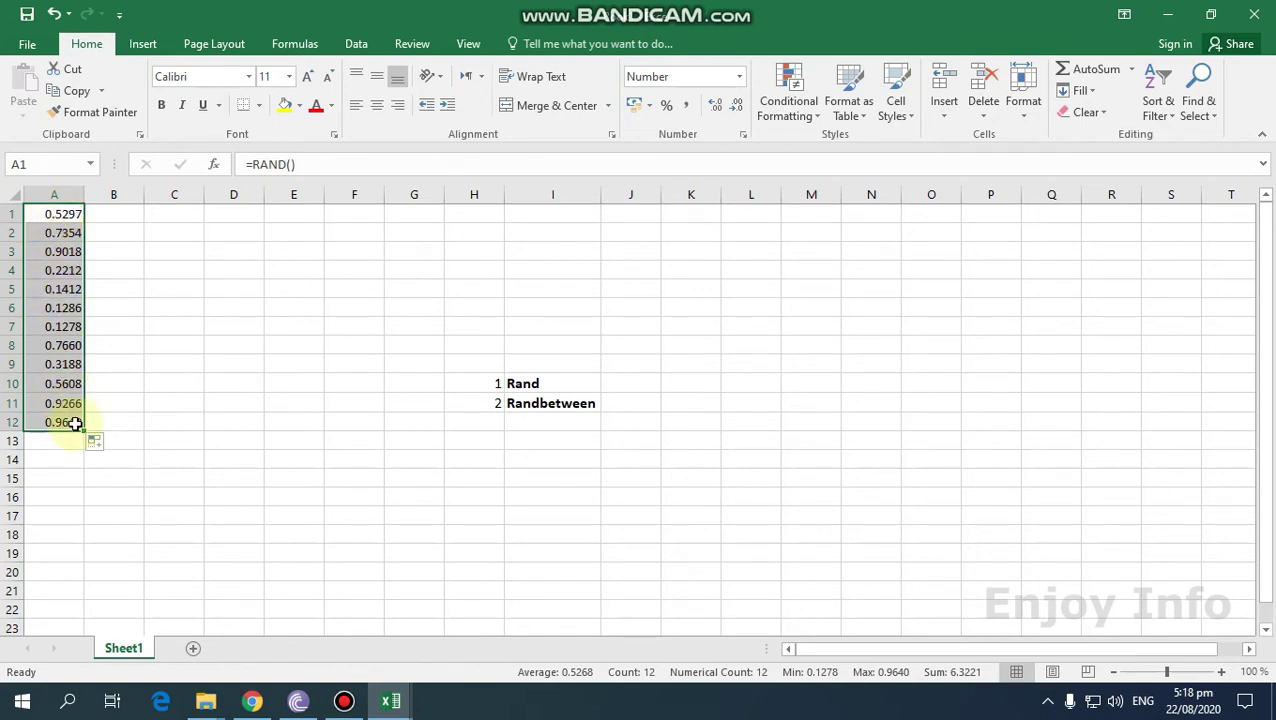
Enter the formula =RANDBETWEEN(20,200) in cell B1.
click(106, 214)
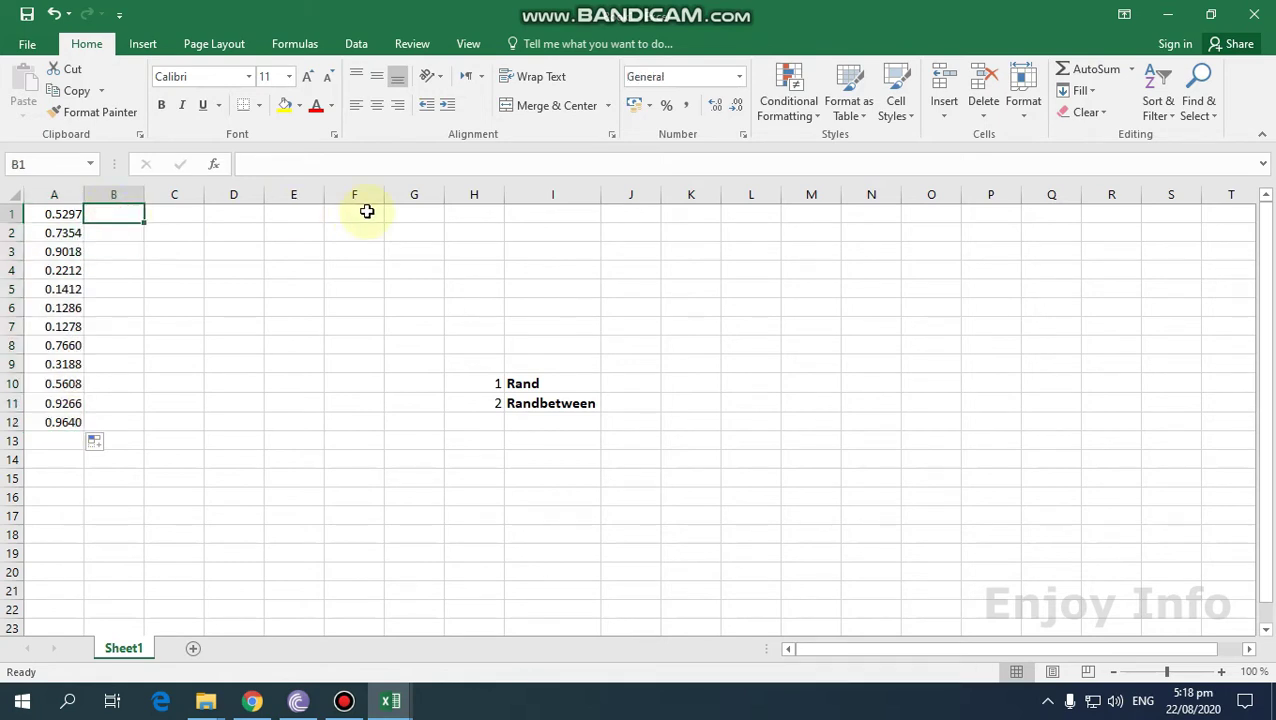
text(=)
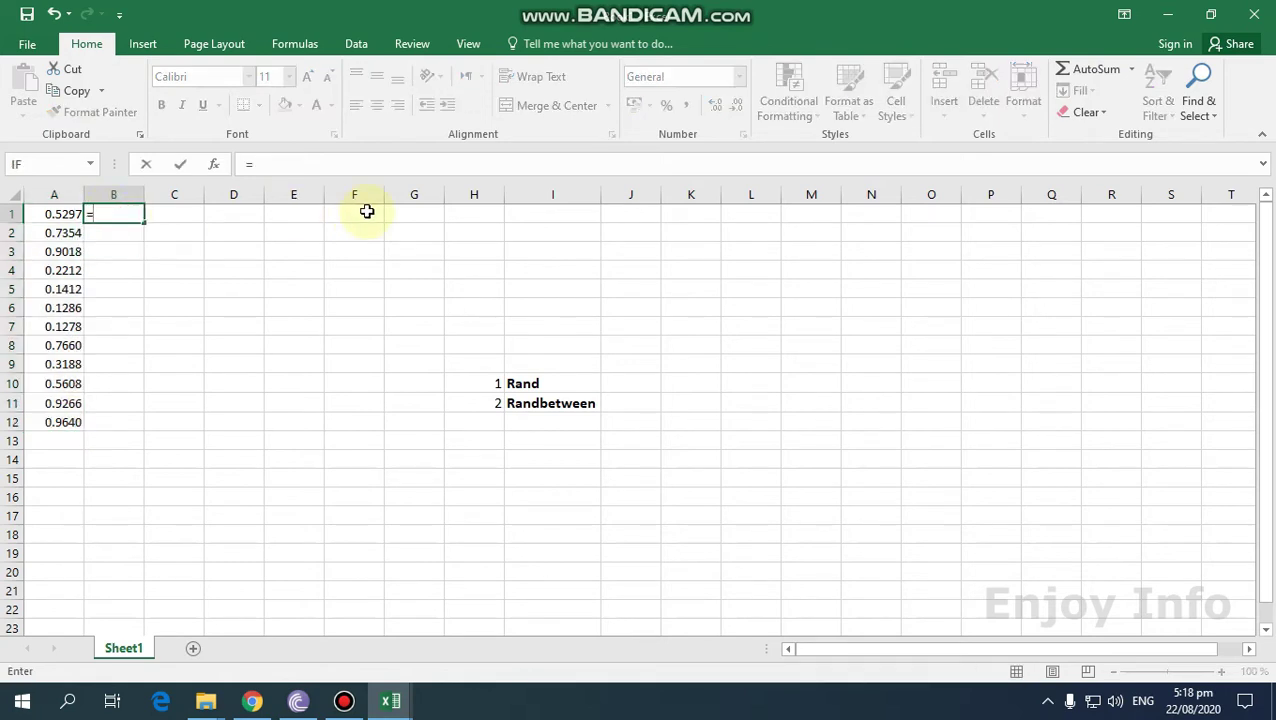
text(ran)
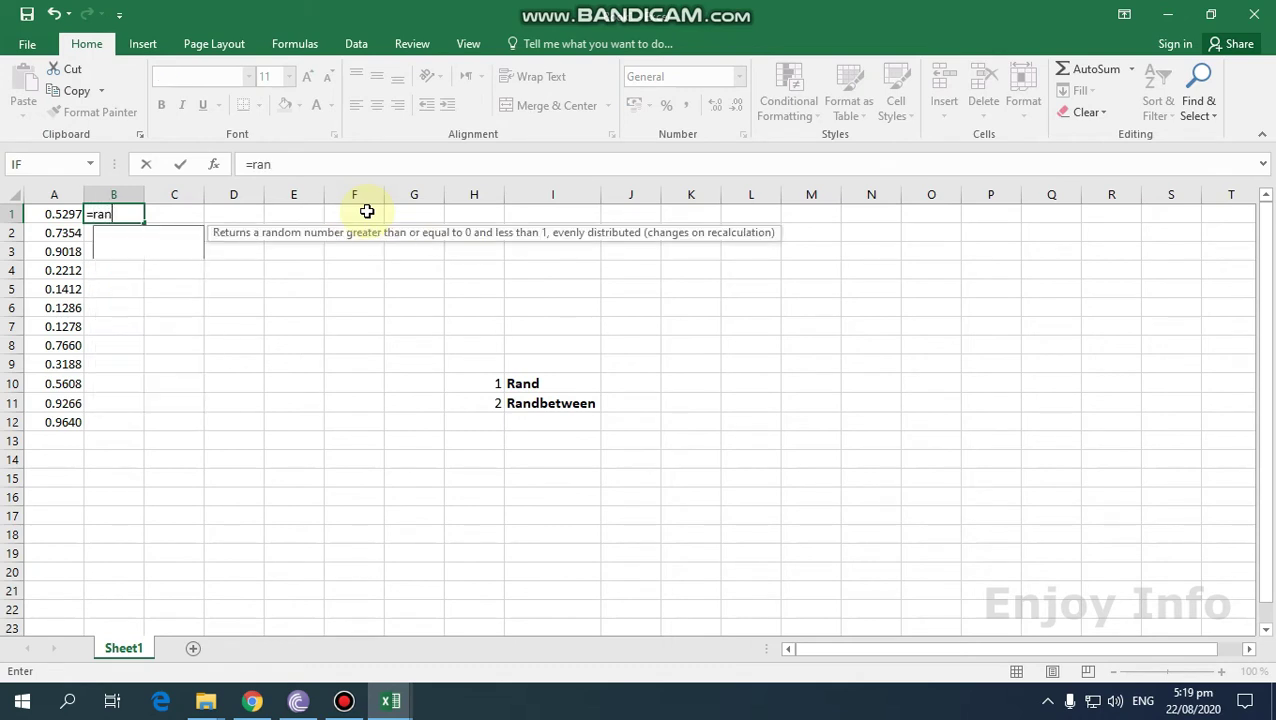
text(dbetw)
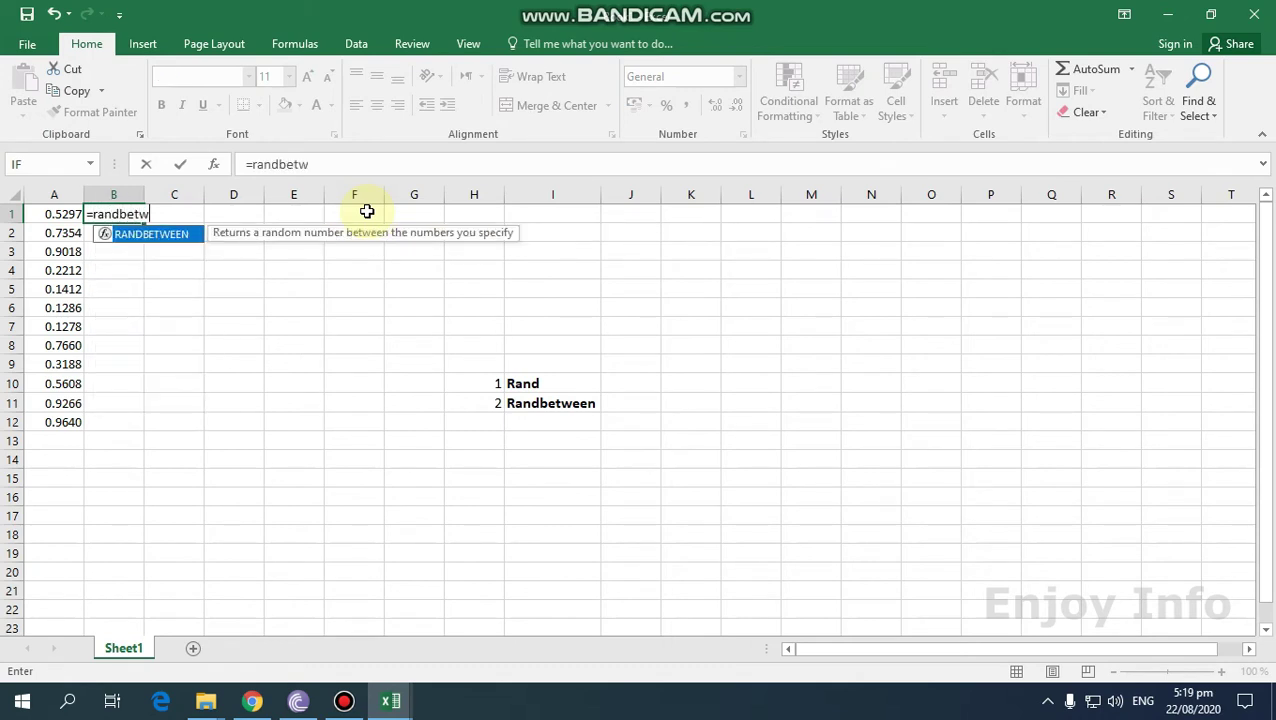
text(een()
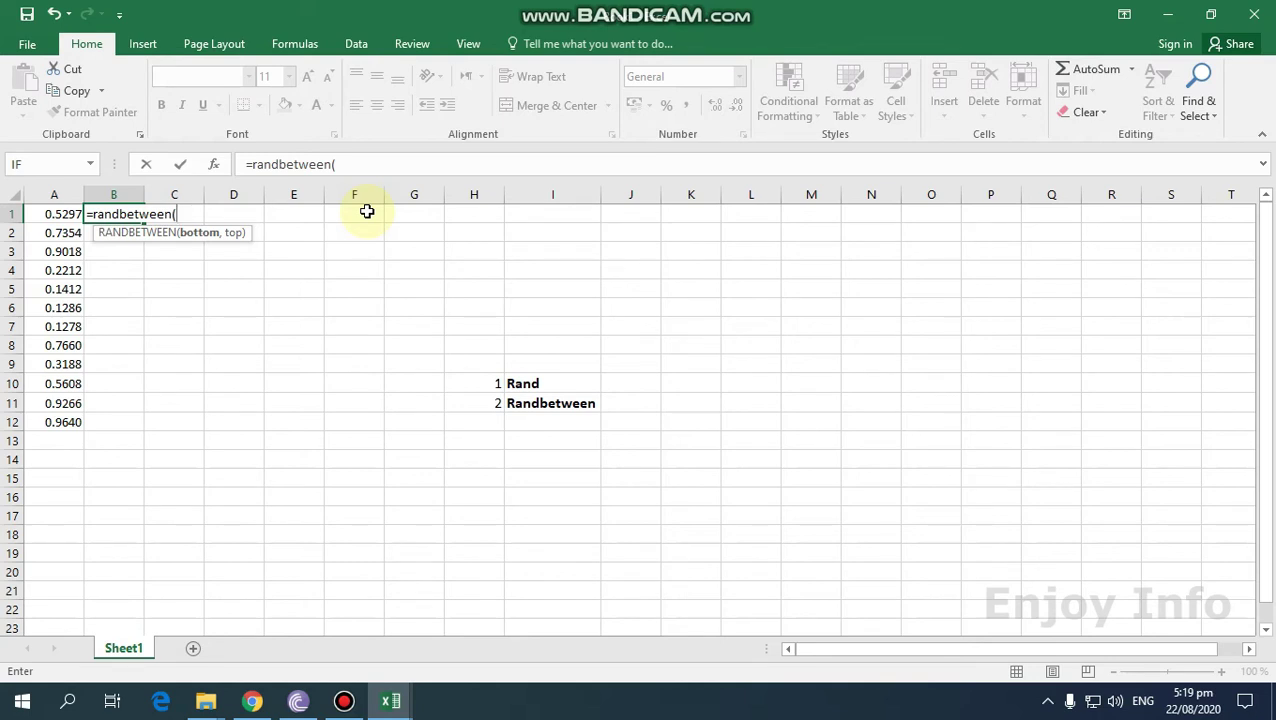
text(20,)
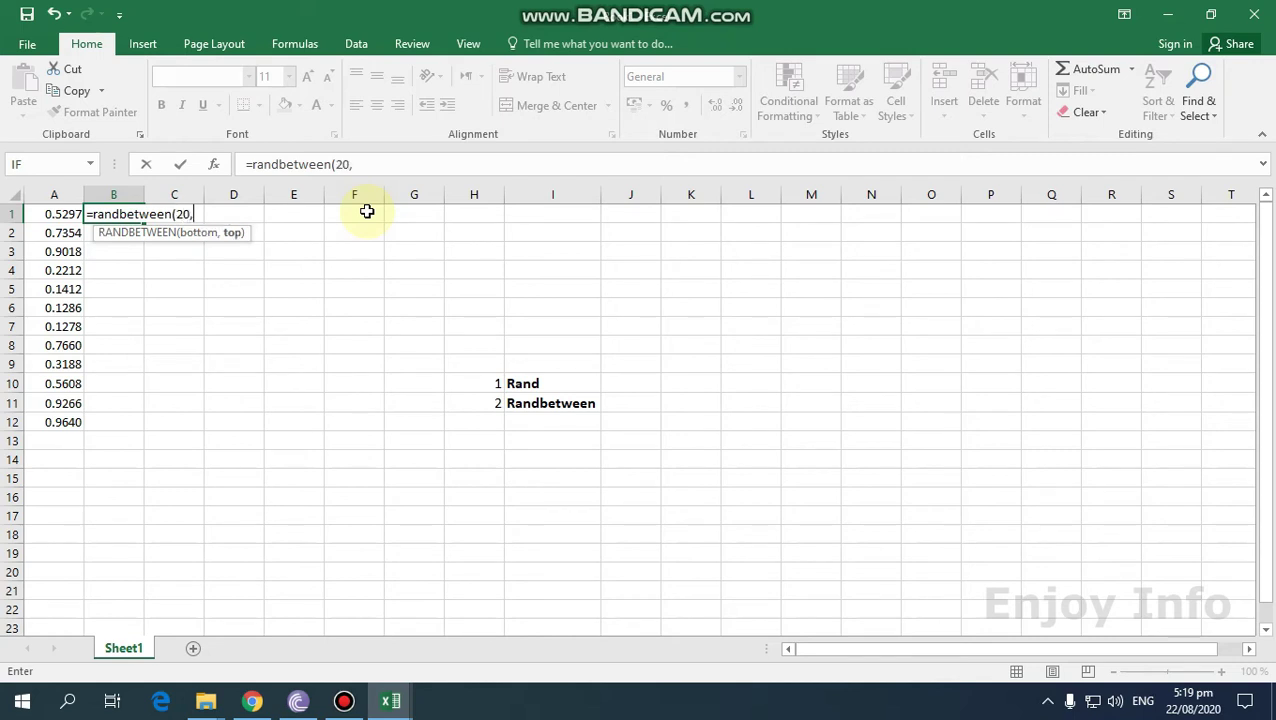
text(200))
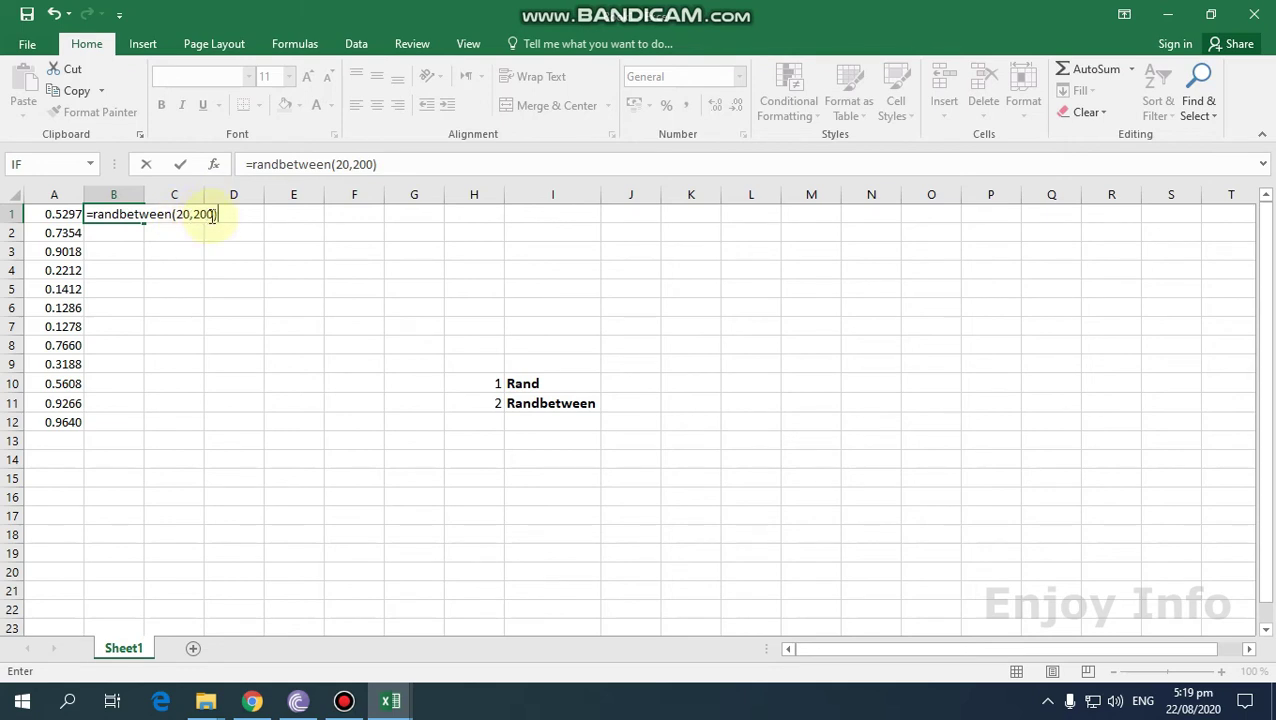
key(Return)
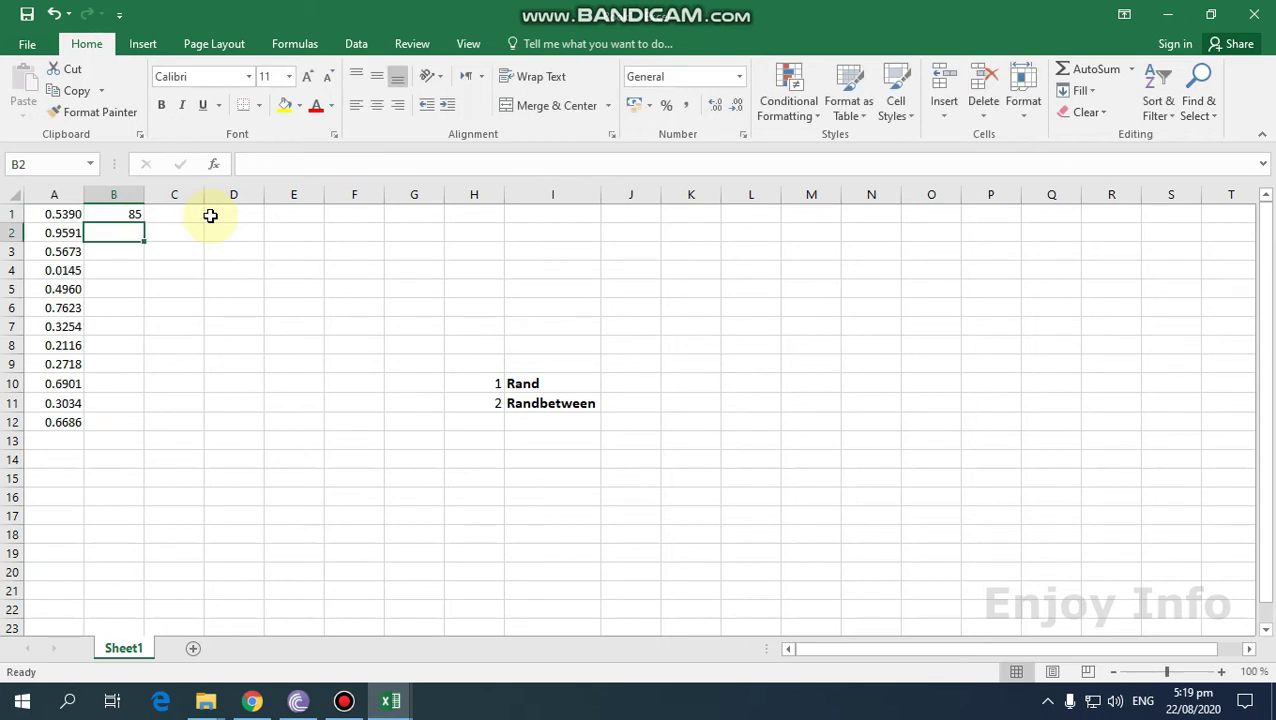
Fill the RANDBETWEEN formula from B1 down to row 12 and across to column G, and recalculate the sheet.
click(135, 214)
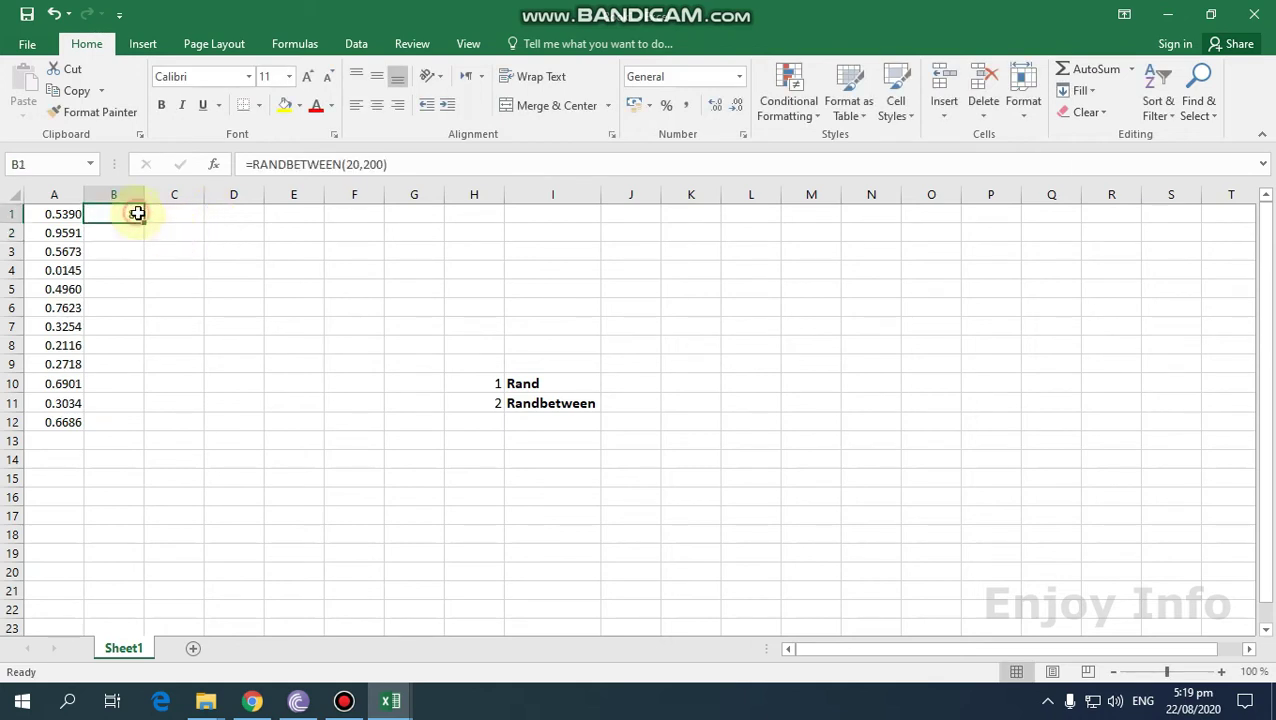
drag(143, 222, 143, 425)
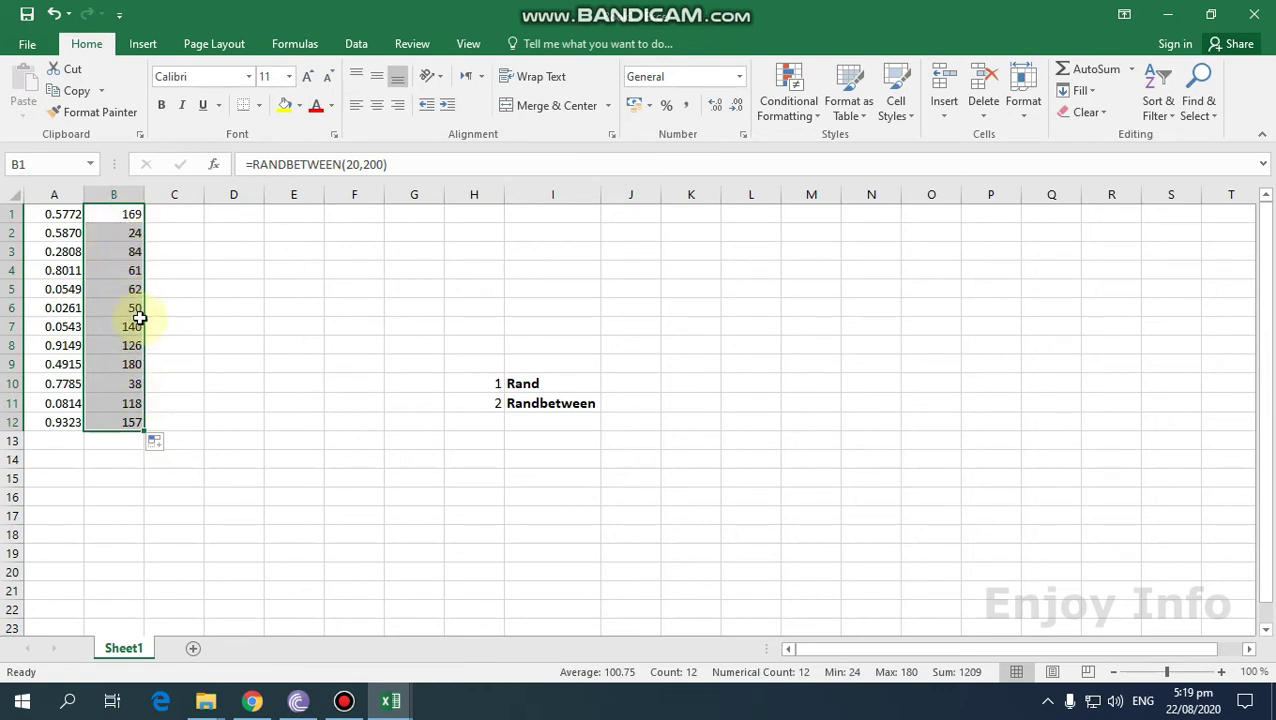
drag(146, 428, 402, 459)
click(292, 480)
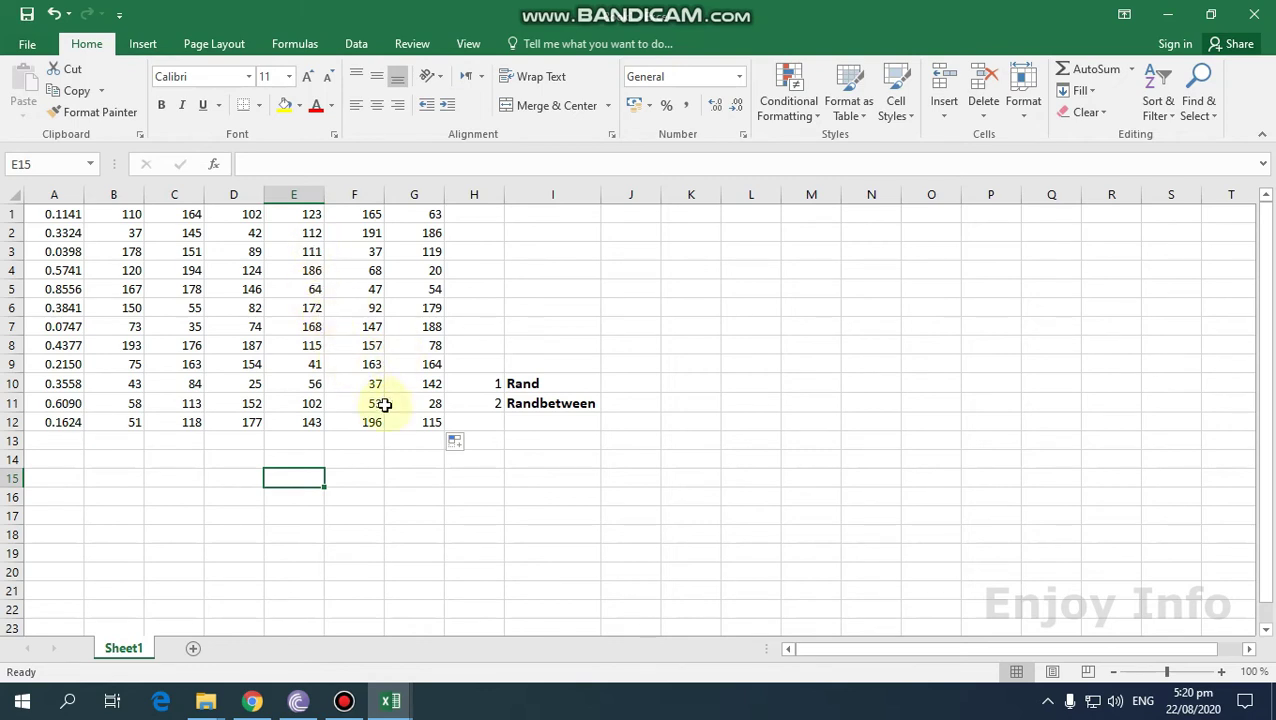
key(F9)
key(F9)
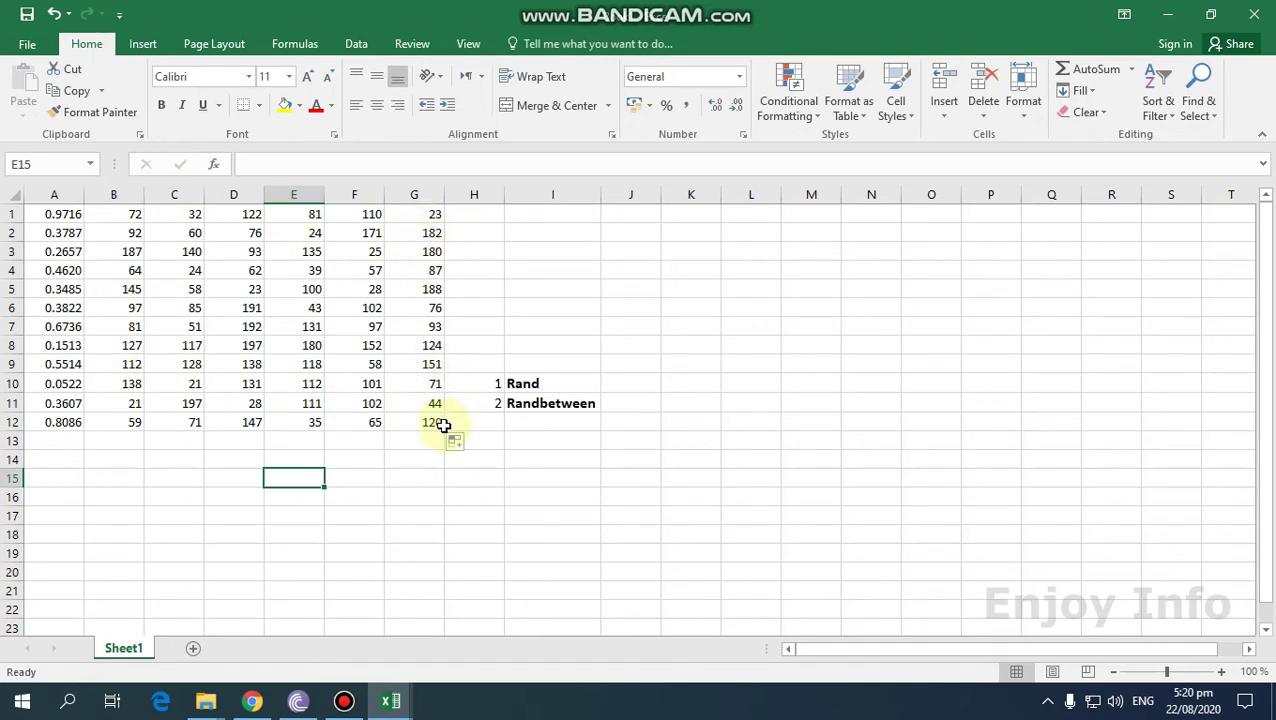
Apply the Red-White-Blue color scale as conditional formatting to the random numbers in A1:G12.
drag(438, 422, 9, 251)
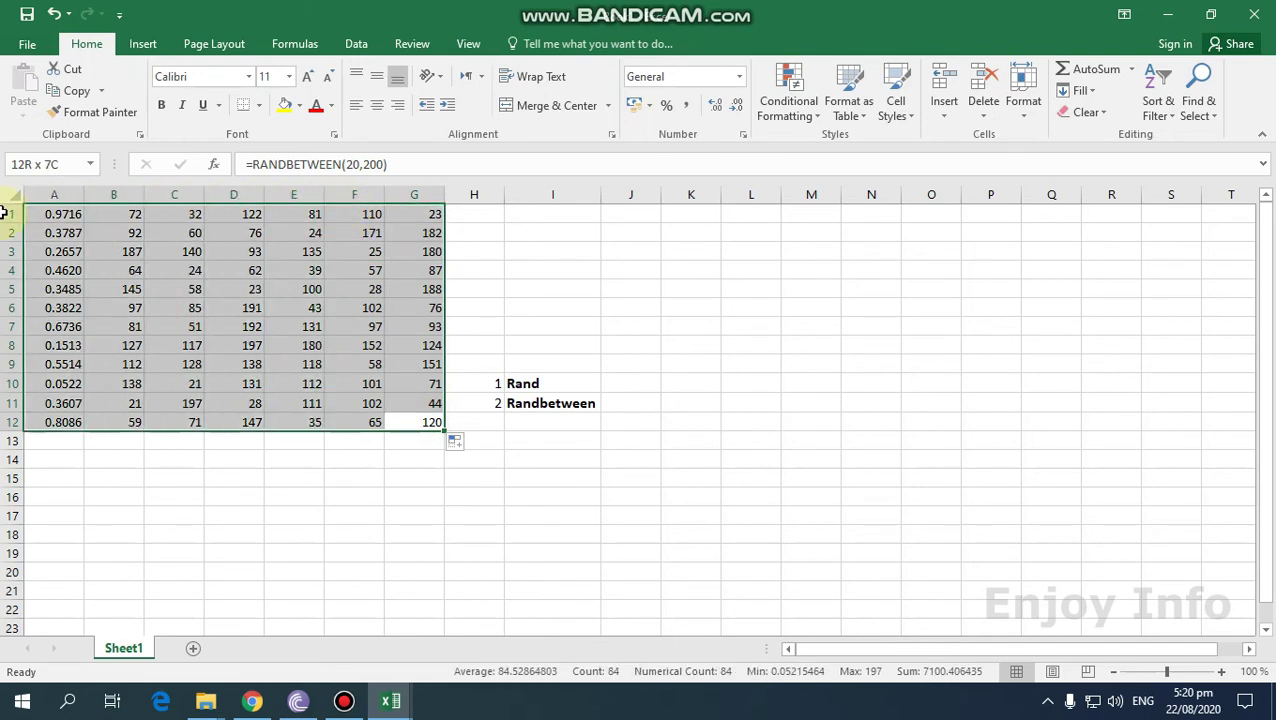
click(818, 122)
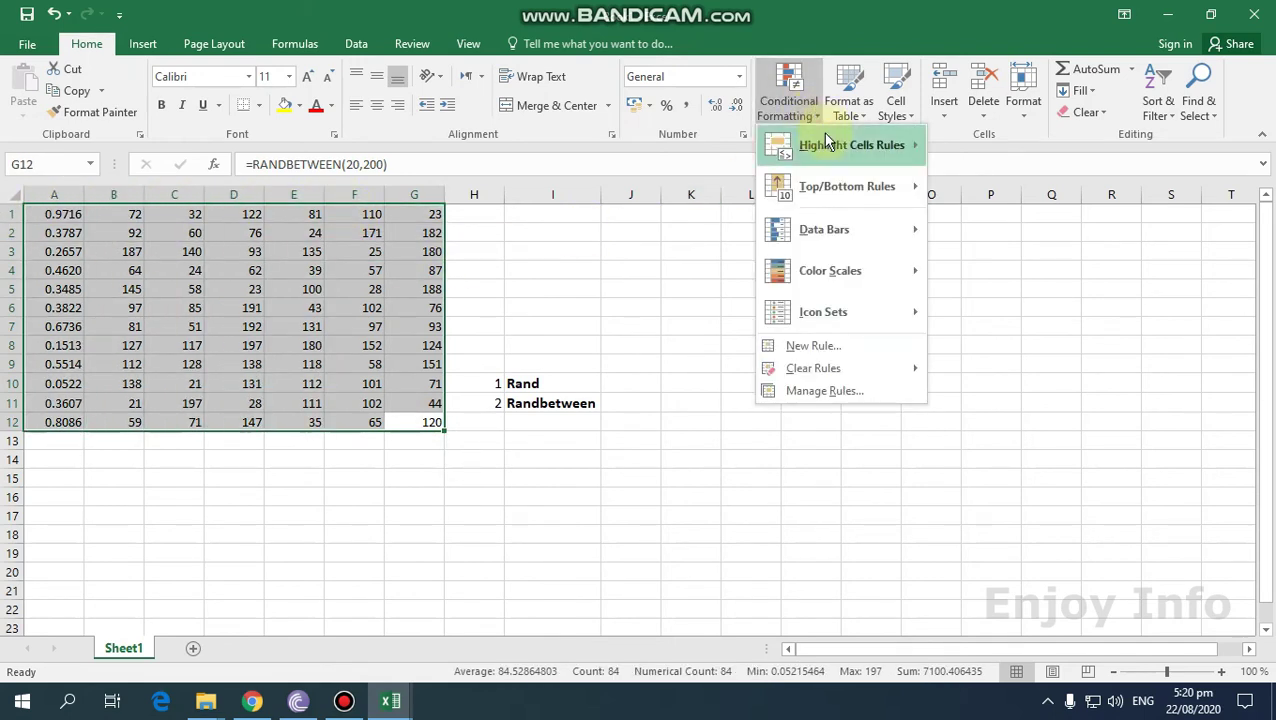
mouse_move(866, 275)
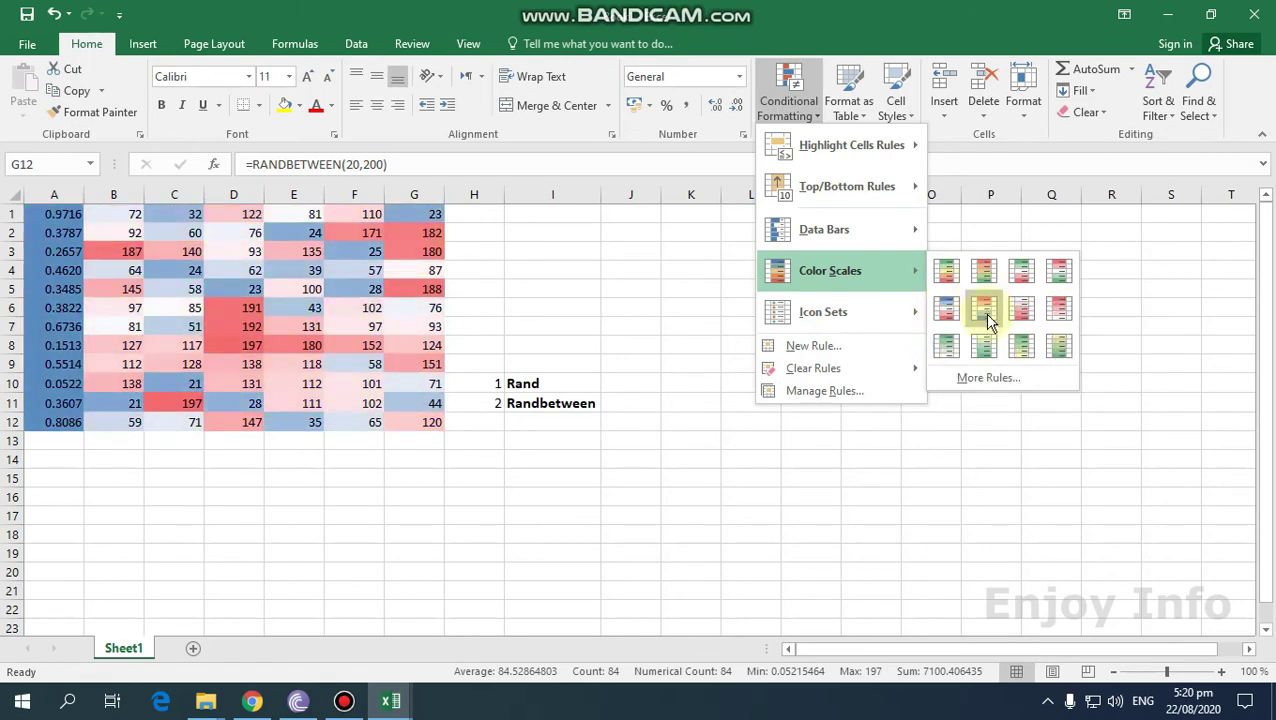
click(983, 309)
click(679, 312)
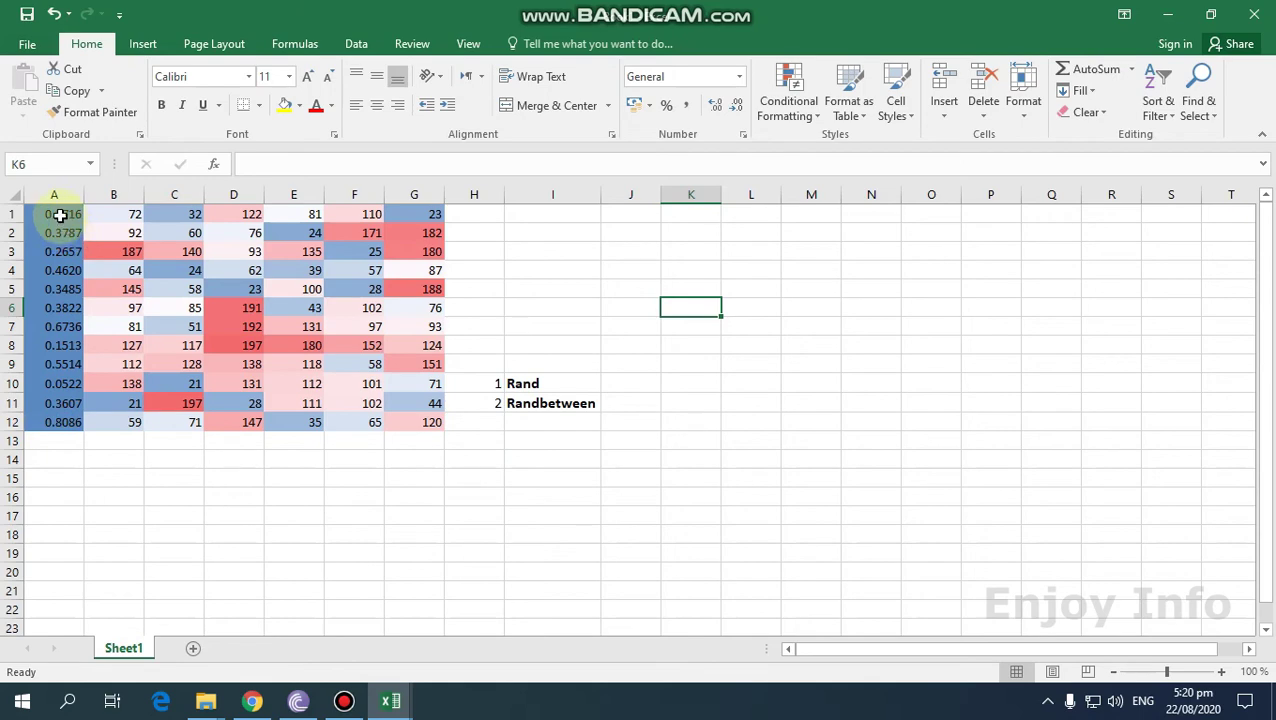
Recalculate the sheet repeatedly to regenerate the random values and their color shading in A1:G12.
key(F9)
key(F9)
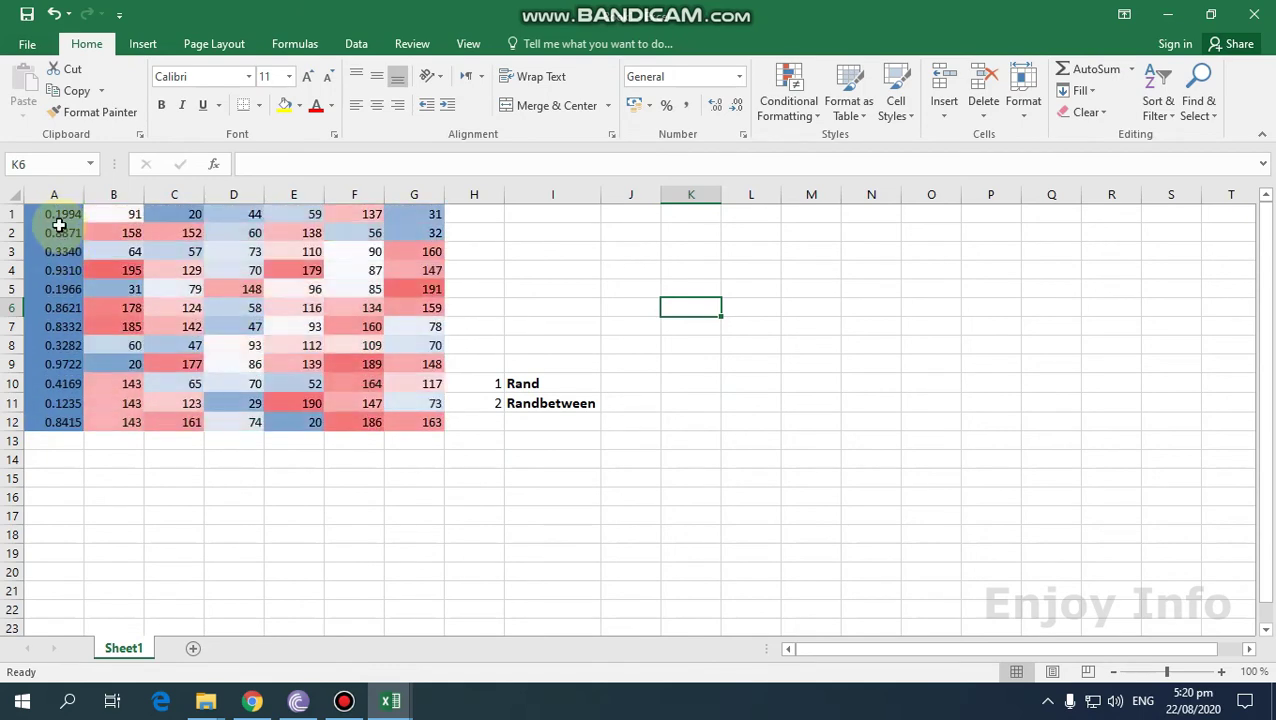
key(F9)
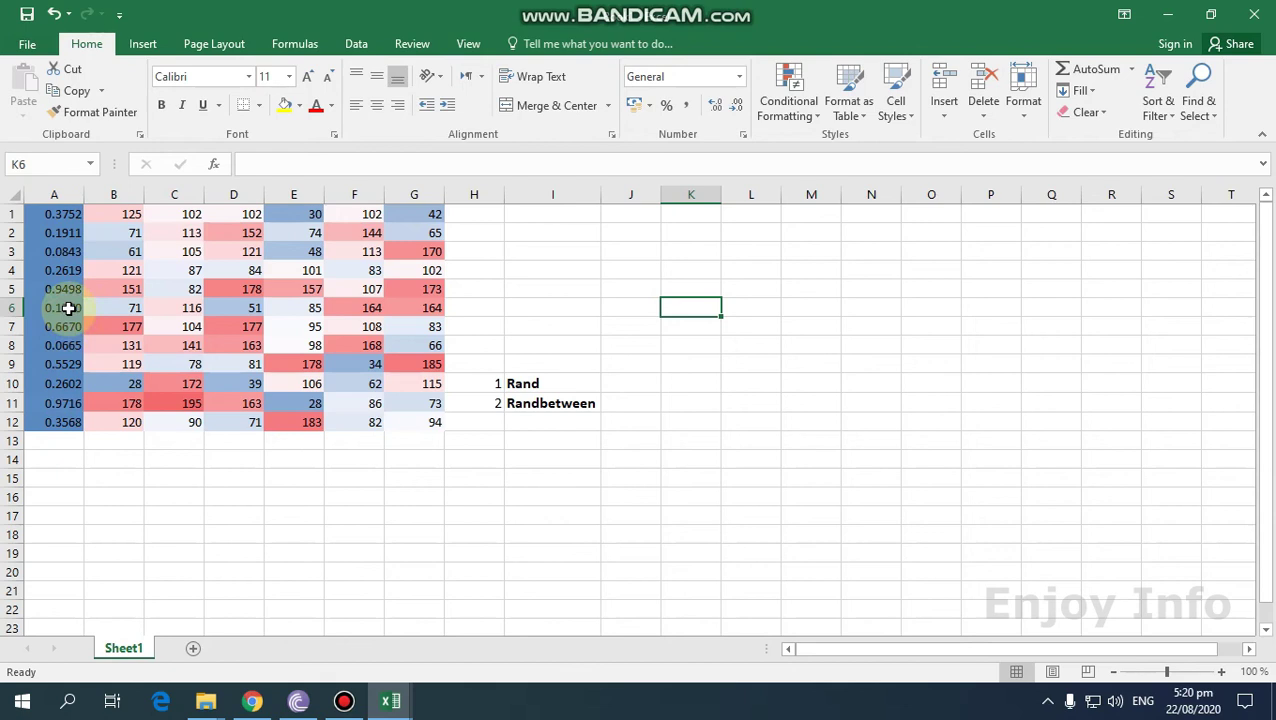
click(96, 212)
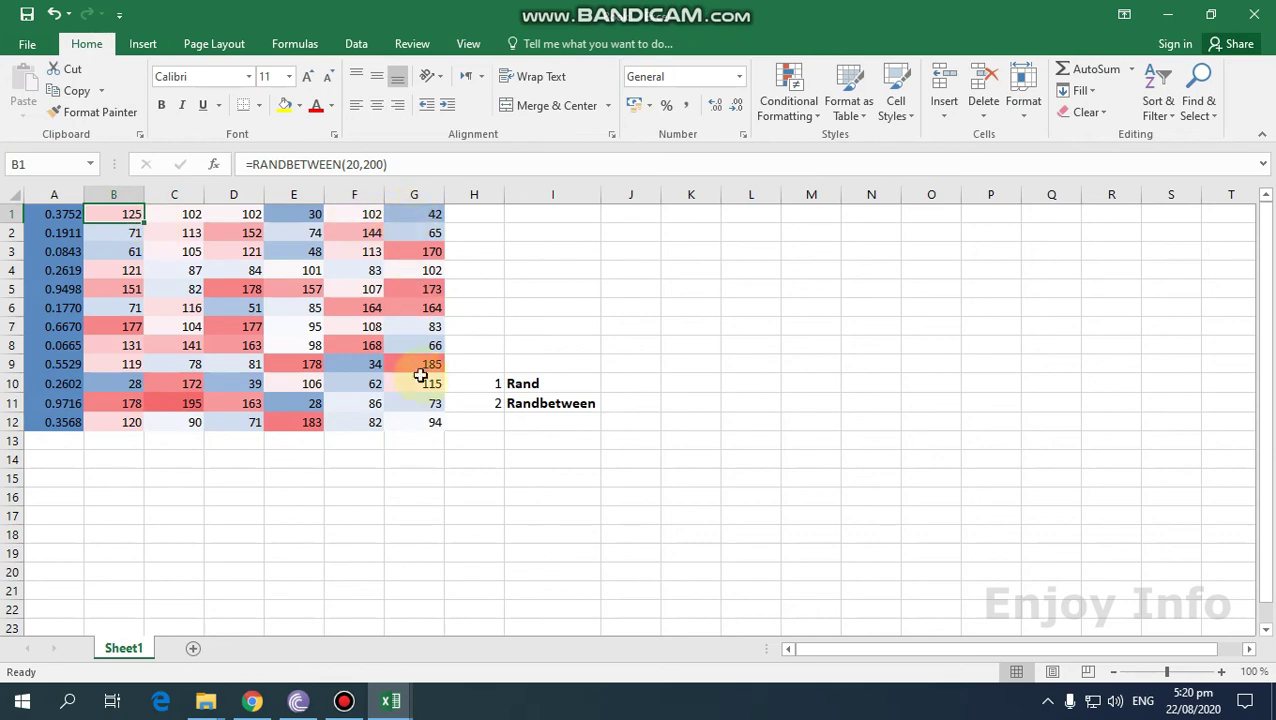
key(F9)
key(F9)
key(F9)
key(F9)
key(F9)
key(F9)
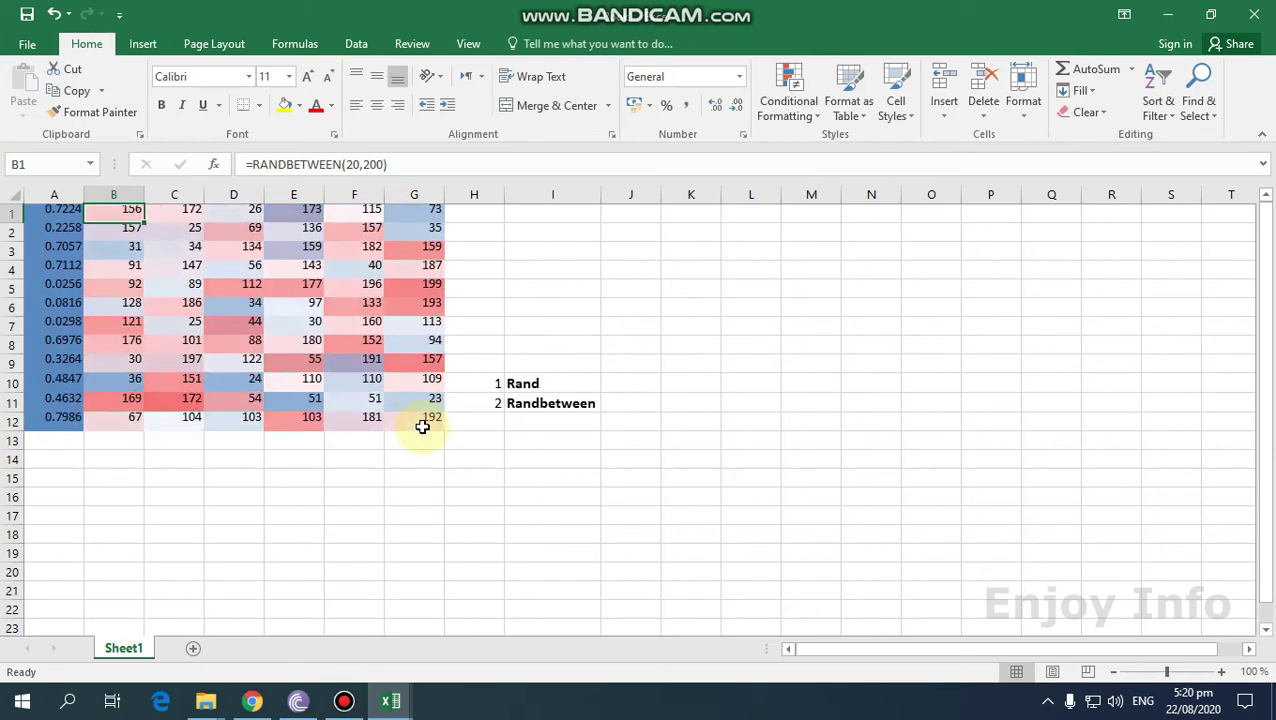